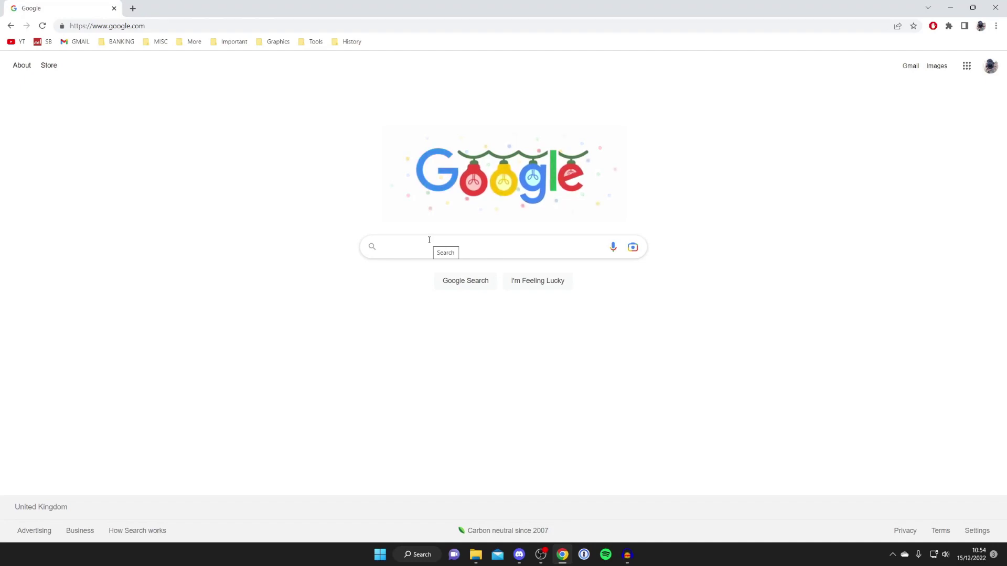
# Focus the Google home page search box to start a new search
pyautogui.click(428, 240)
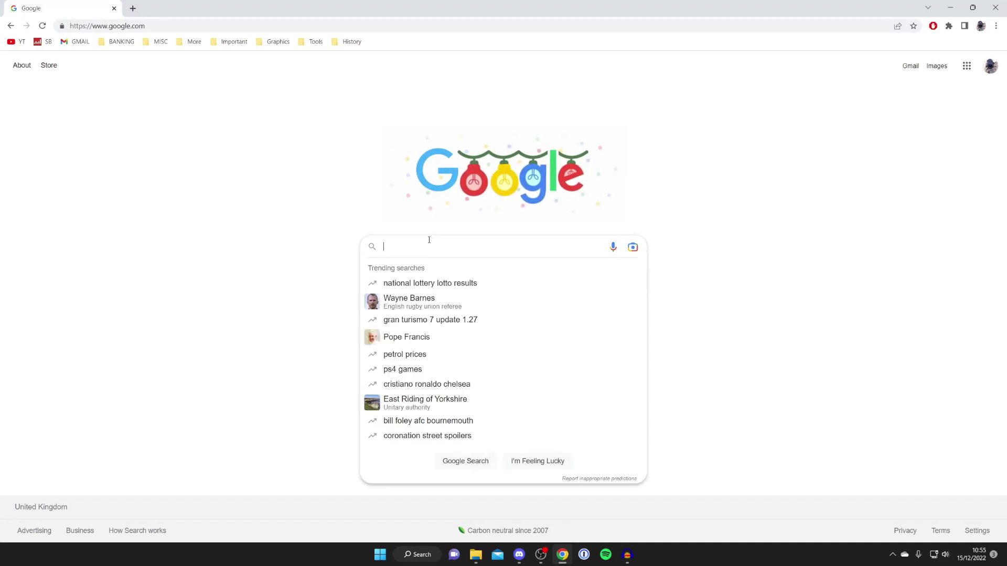
# Search Google for 'adobe logo maker' and scroll down to the Adobe Express result
pyautogui.write('adobe logo ma')
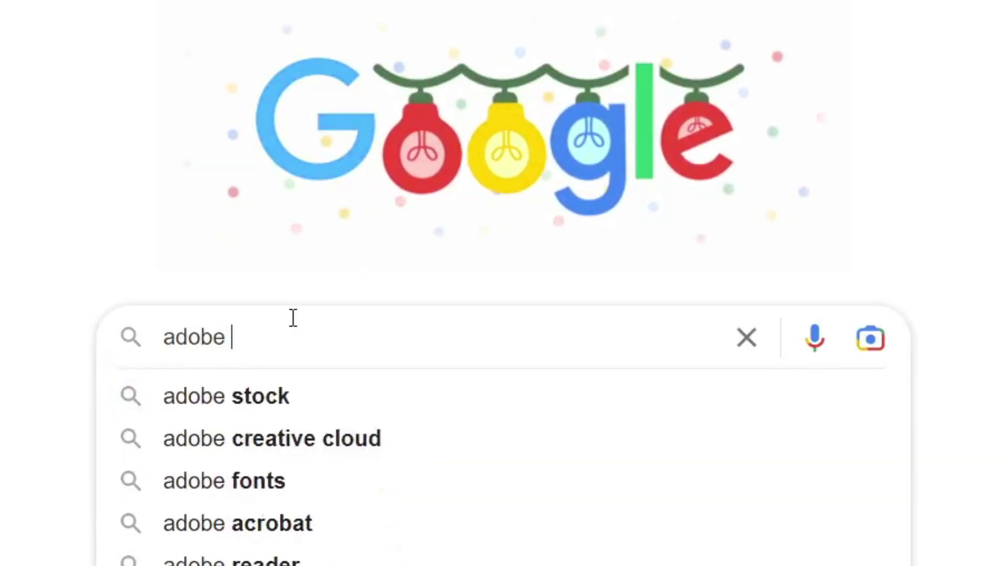
pyautogui.write('ker')
pyautogui.press('Return')
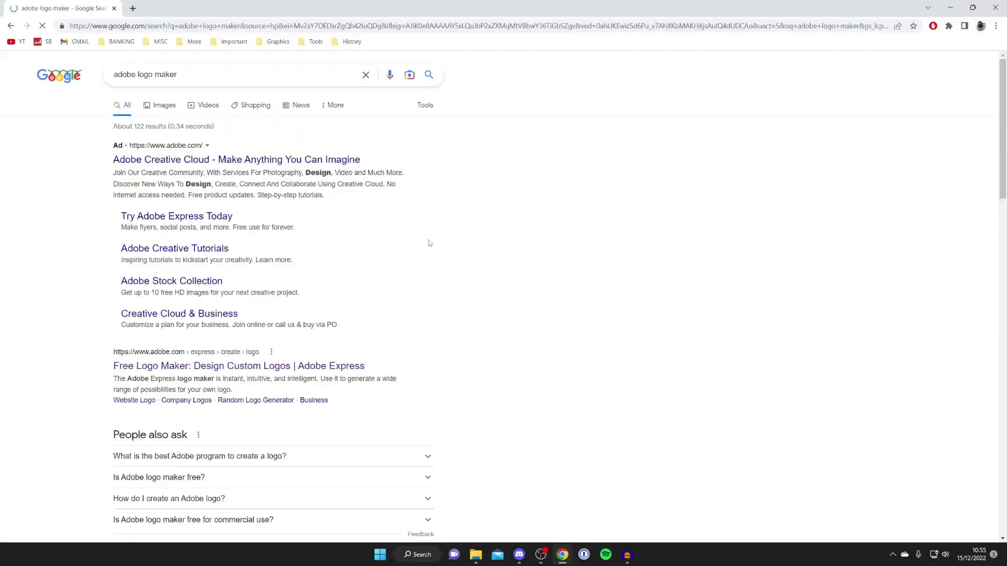
pyautogui.scroll(-2, 433, 226)
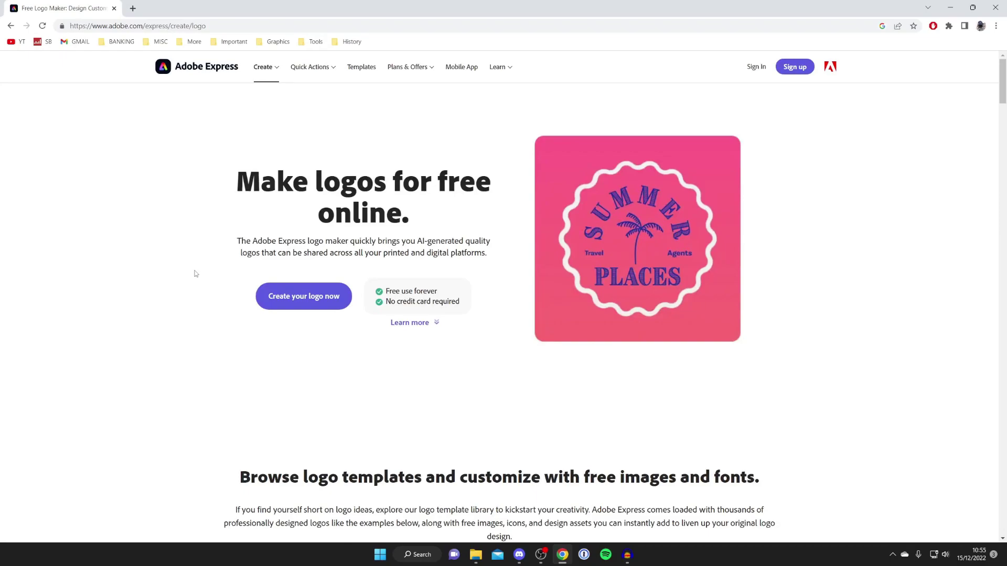
# Start an Adobe Express logo for a YouTube business named GuideRealm
pyautogui.click(300, 305)
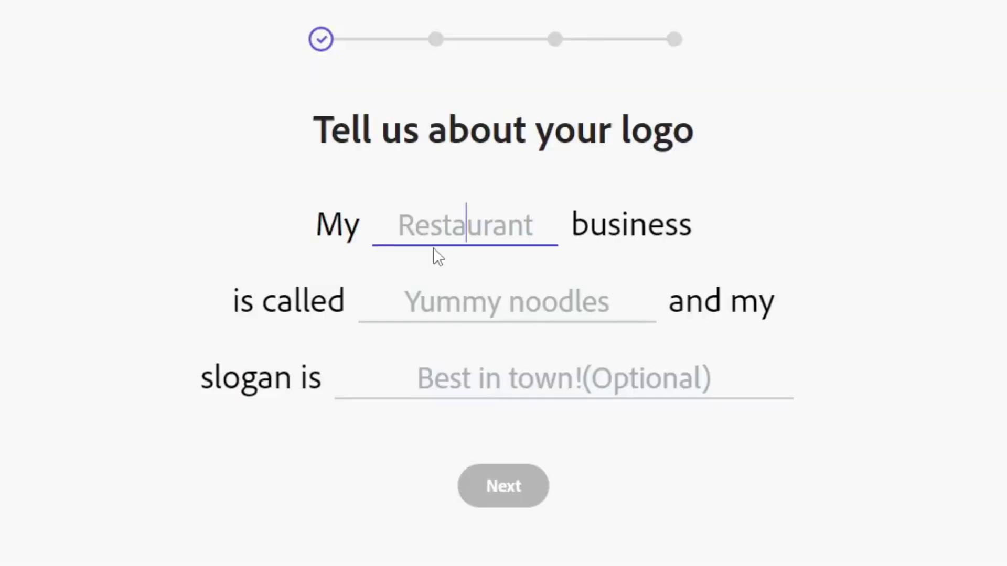
pyautogui.write('Y')
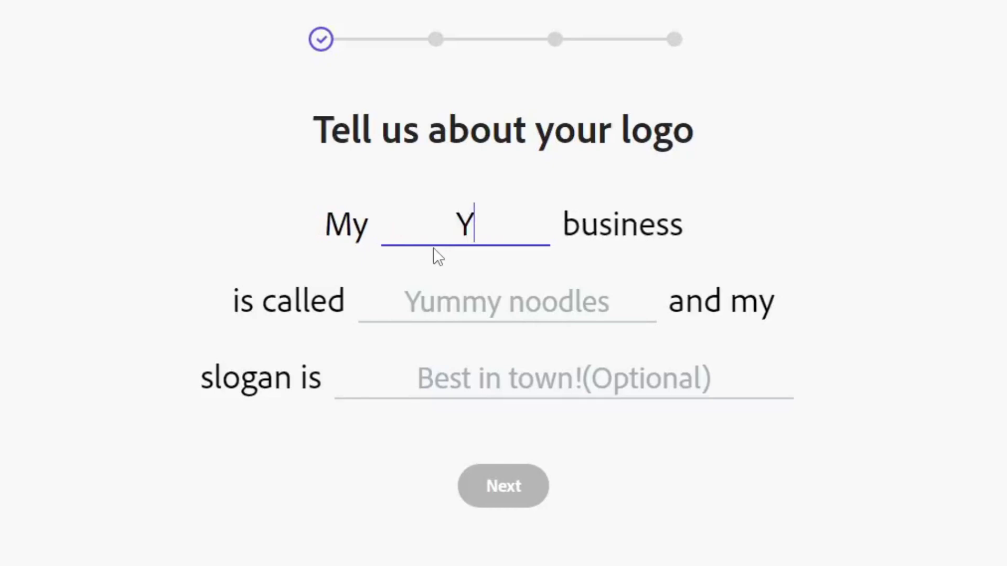
pyautogui.write('ouTube')
pyautogui.click(464, 298)
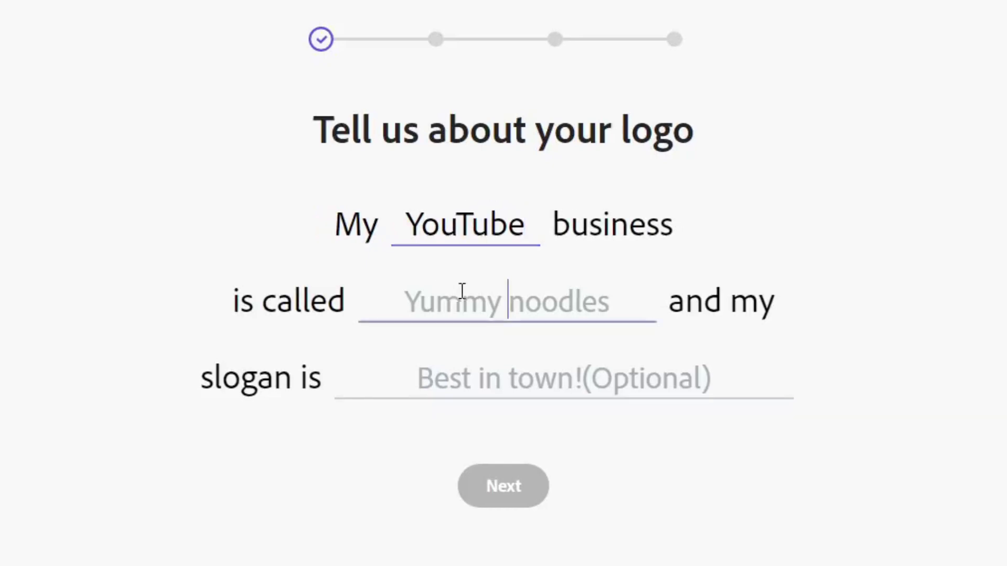
pyautogui.write('Gu')
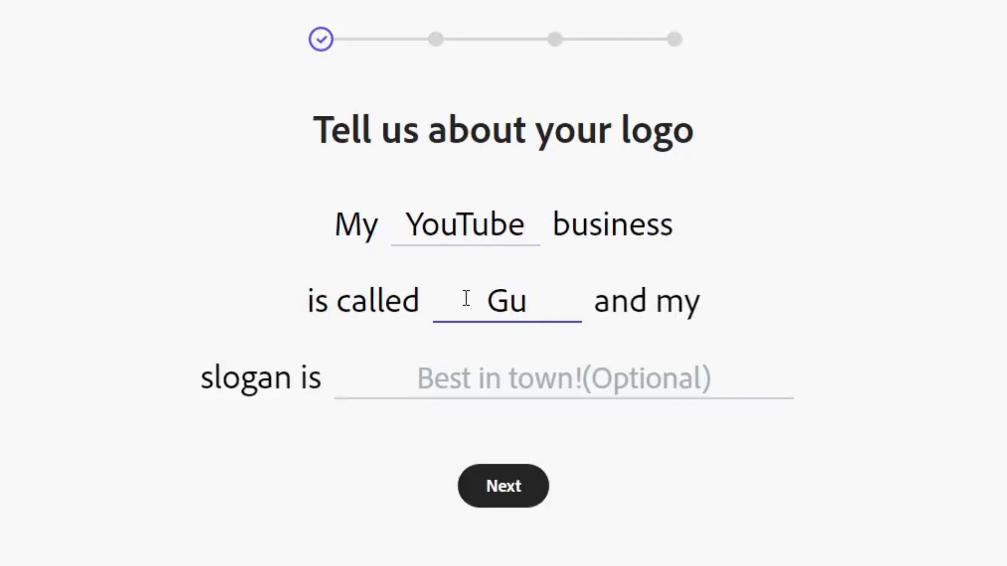
pyautogui.write('ideRealm')
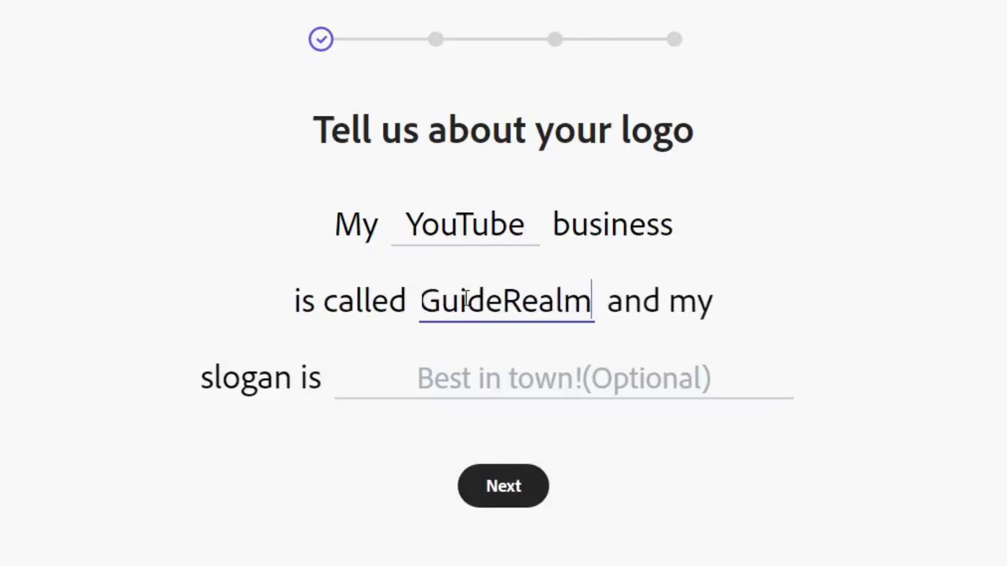
pyautogui.click(524, 471)
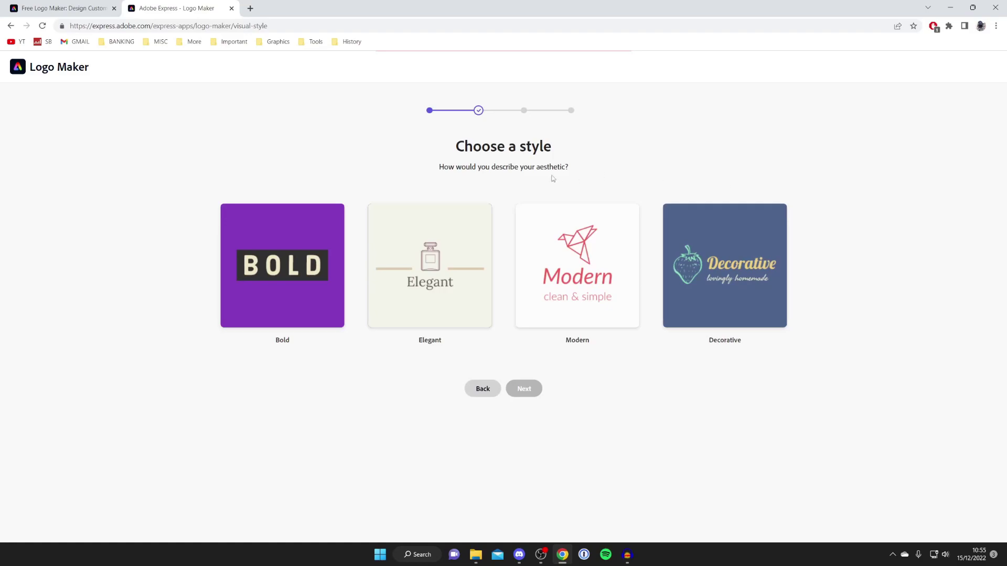
# Choose the Modern style and the browser-window play icon, then generate logo options
pyautogui.click(584, 263)
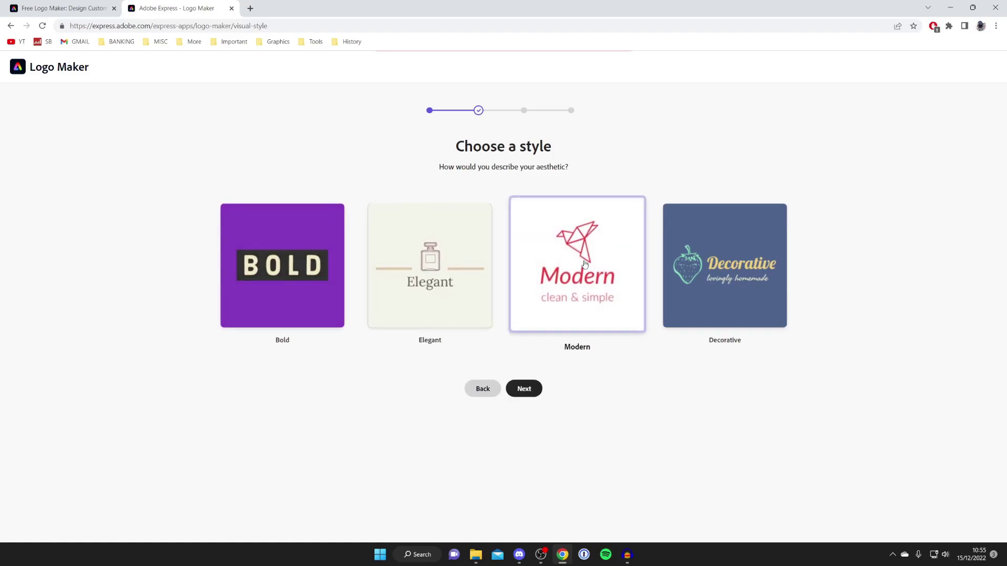
pyautogui.click(526, 391)
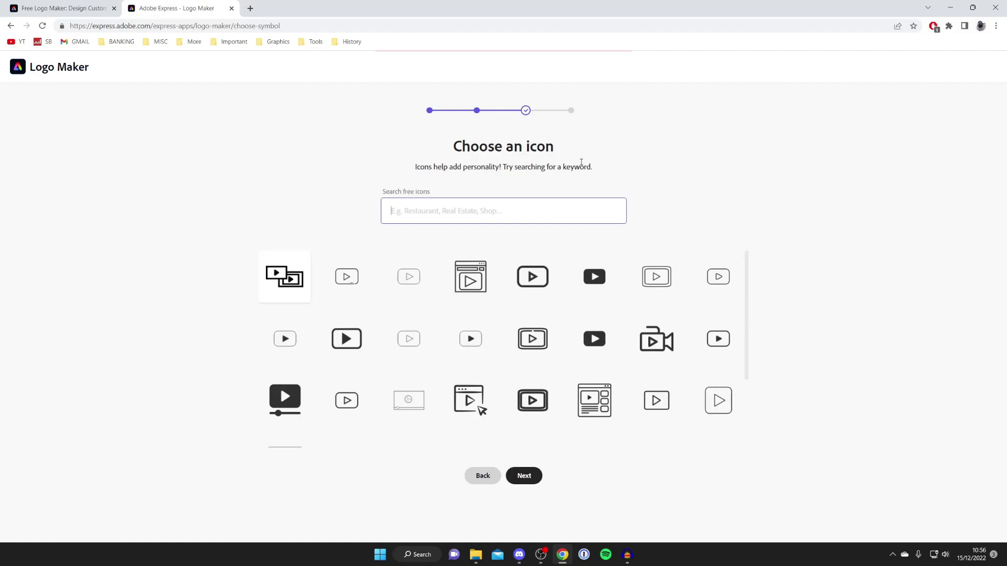
pyautogui.scroll(-1, 606, 329)
pyautogui.scroll(1, 603, 330)
pyautogui.click(472, 274)
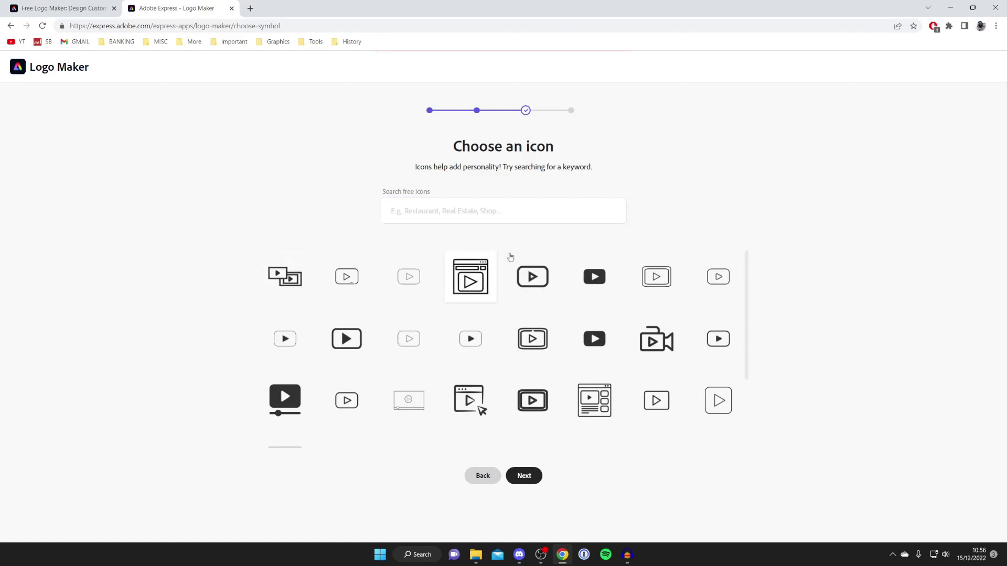
pyautogui.click(535, 475)
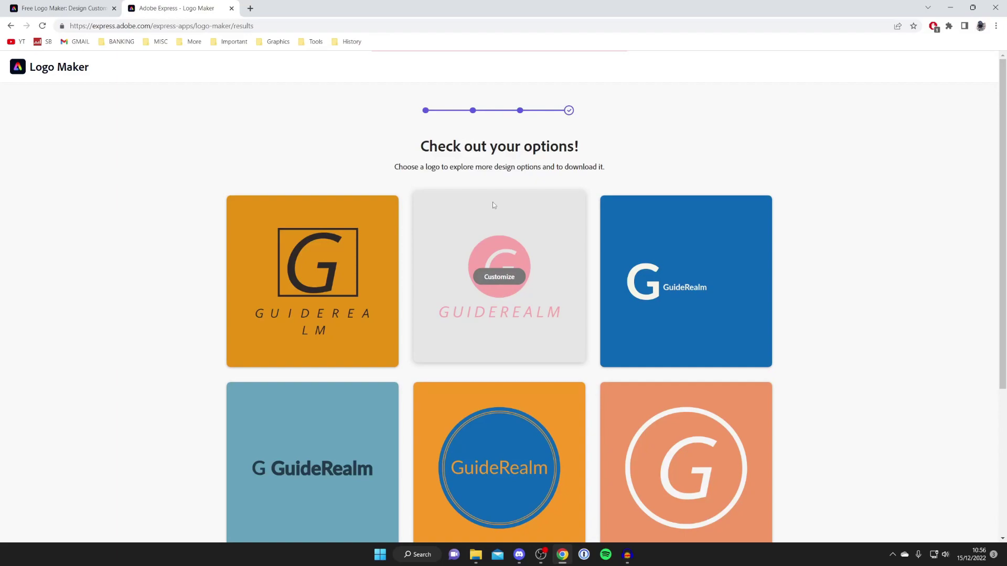
# Browse the generated designs and pick the orange boxed-G GuideRealm logo
pyautogui.scroll(-5, 494, 205)
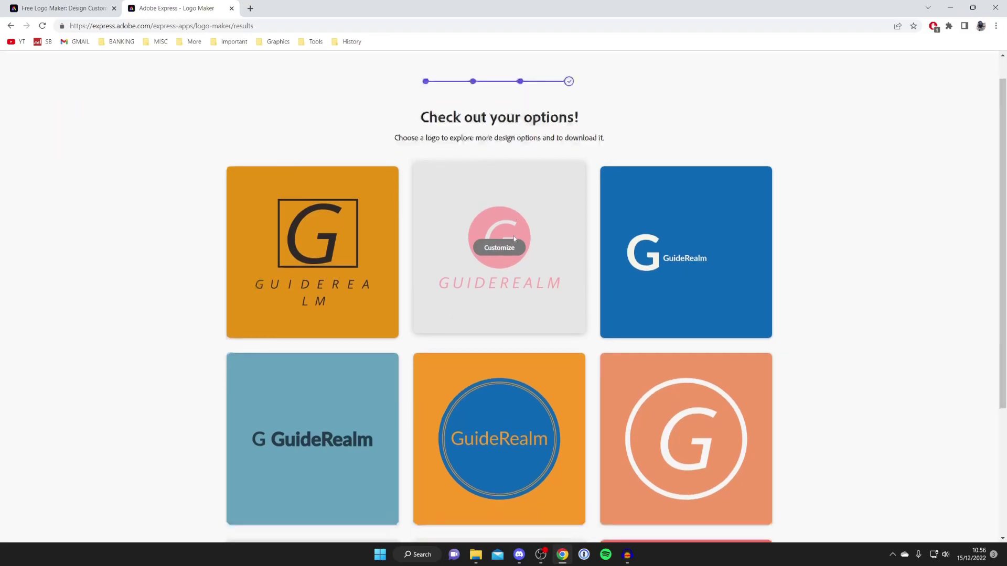
pyautogui.scroll(-9, 498, 241)
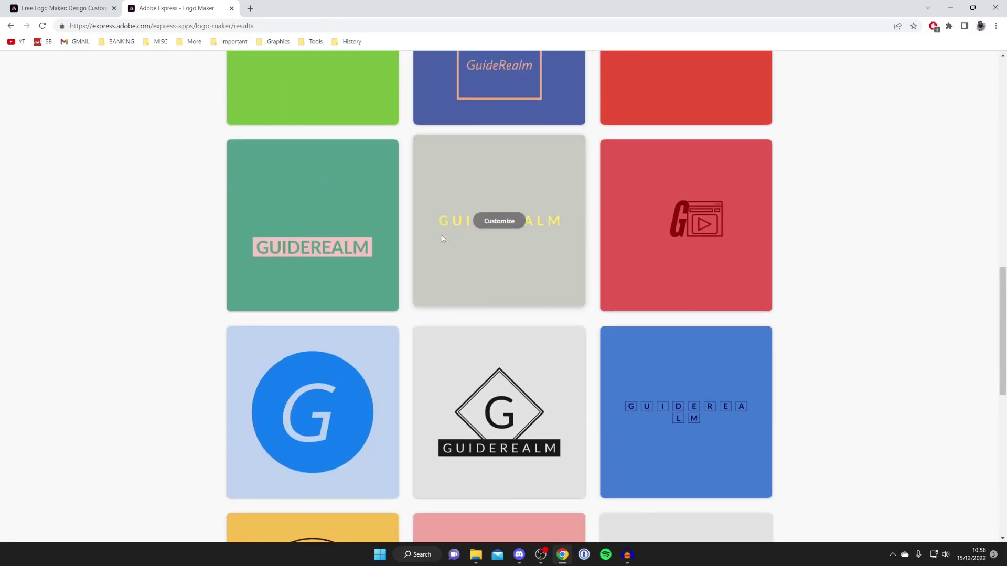
pyautogui.scroll(15, 383, 178)
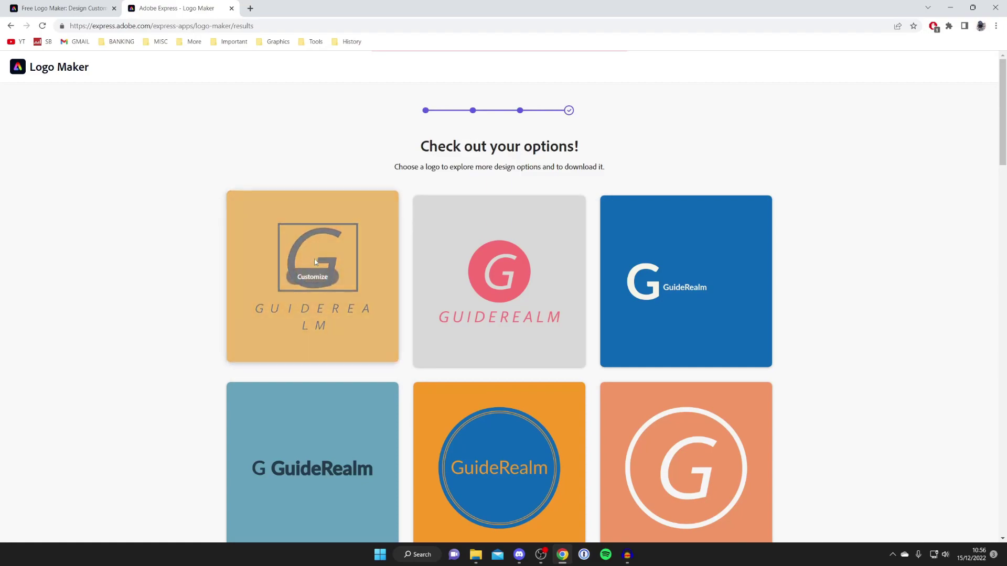
pyautogui.click(311, 275)
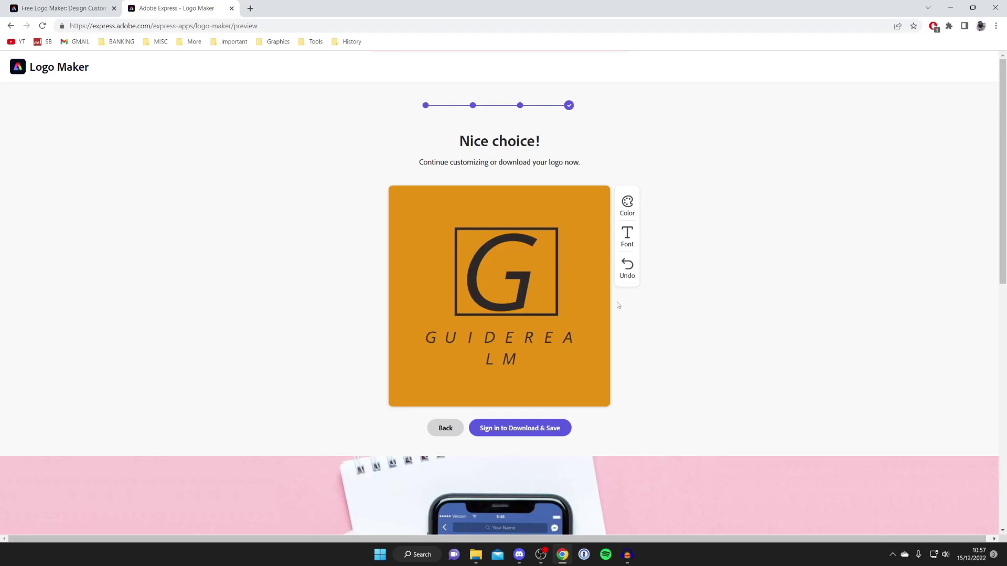
# Cycle the logo's colour scheme until it shows blue with white lettering
pyautogui.click(627, 202)
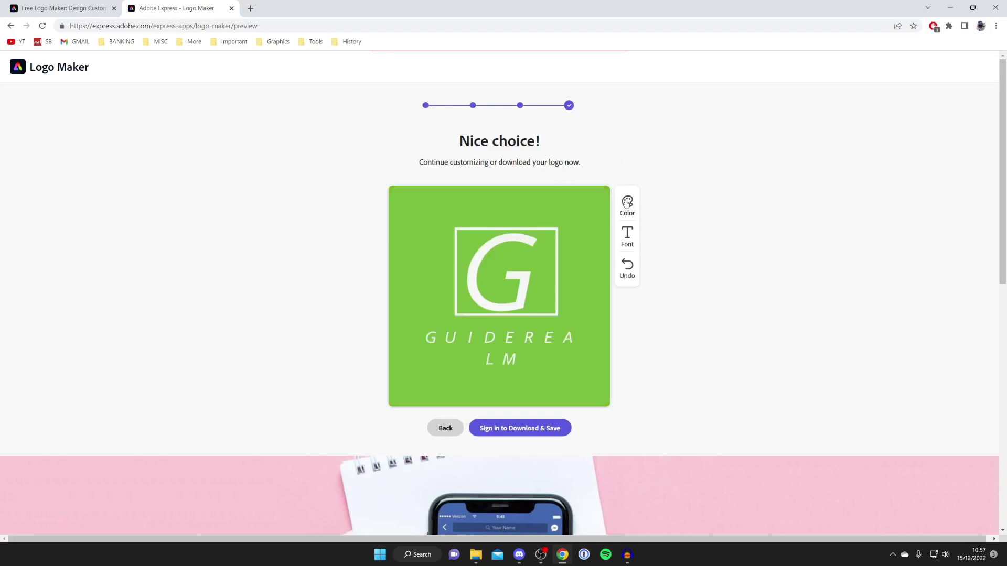
pyautogui.click(627, 207)
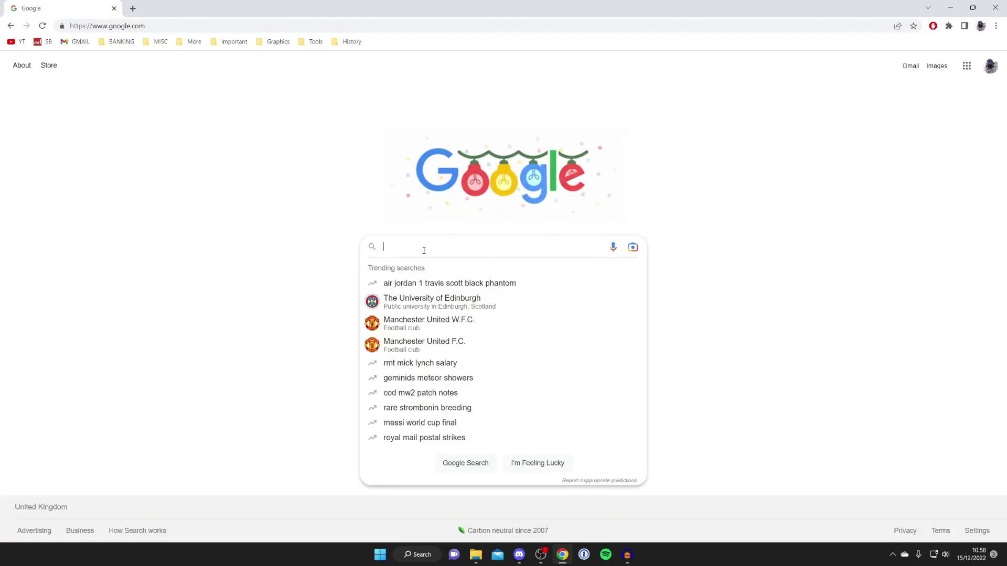
# Search Google for 'wix logo maker' and open the Wix Logo Maker site
pyautogui.write('wix logo')
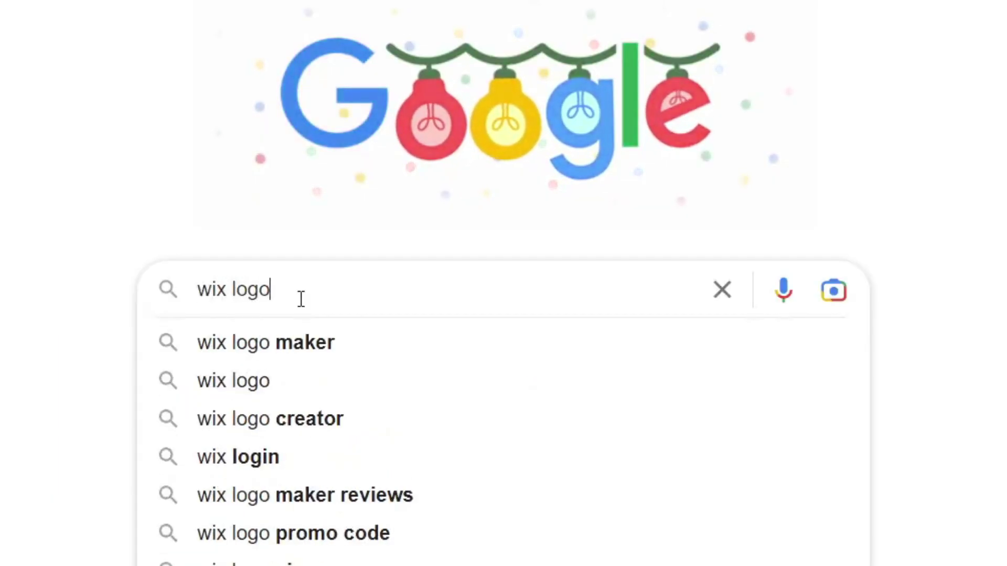
pyautogui.write(' maker')
pyautogui.press('Return')
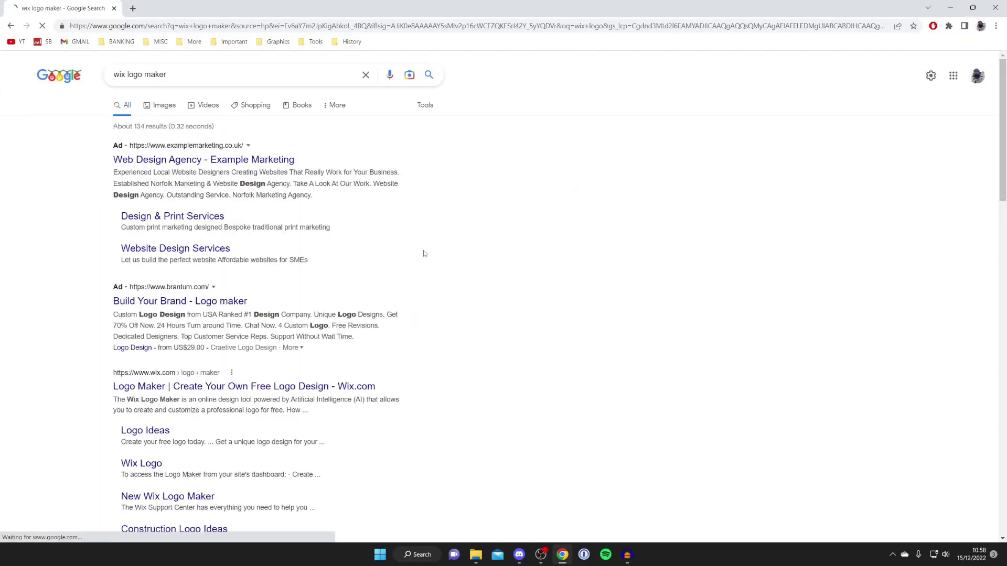
pyautogui.scroll(-3, 424, 254)
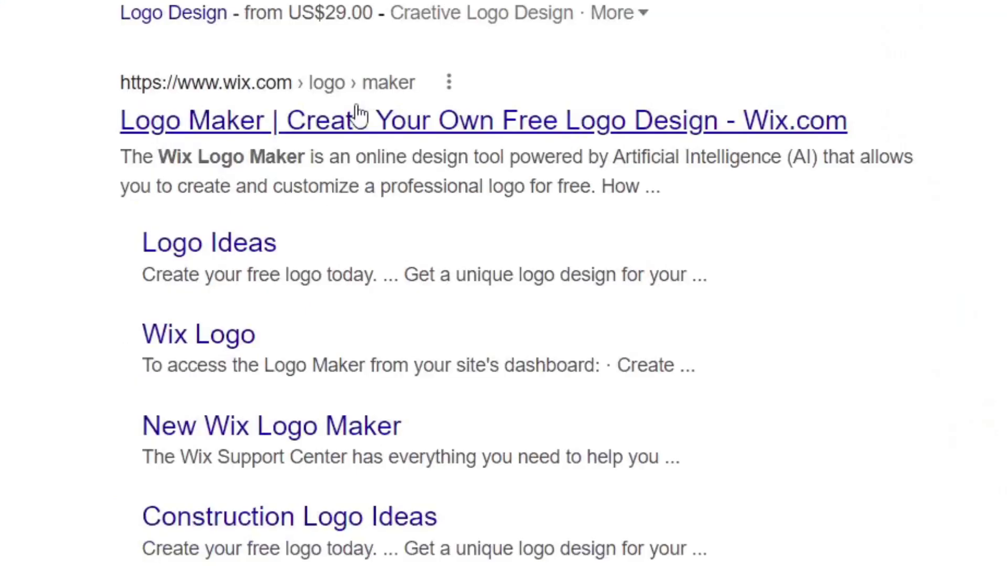
pyautogui.click(759, 127)
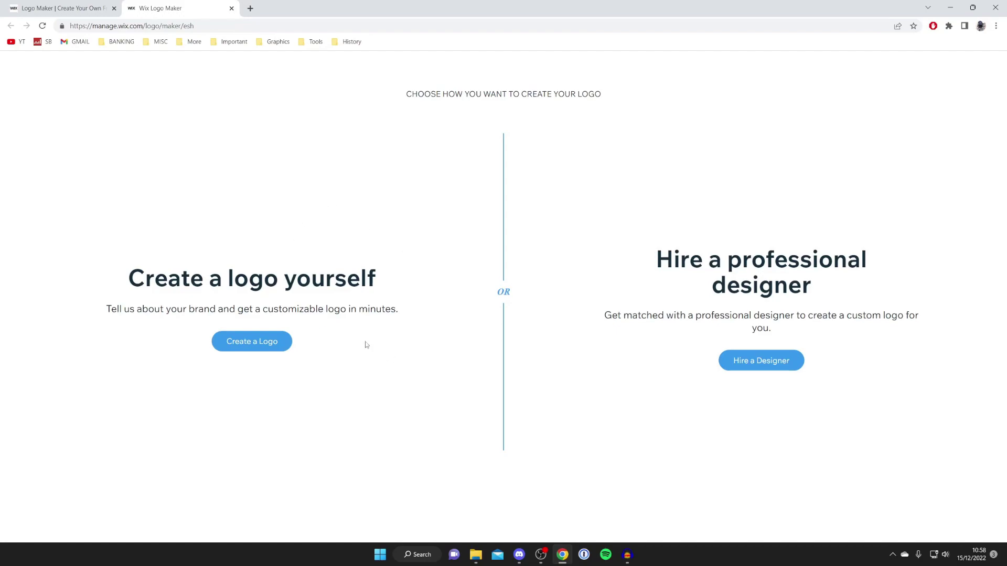
# Choose to design the logo yourself and enter GuideRealm as the business name
pyautogui.click(264, 344)
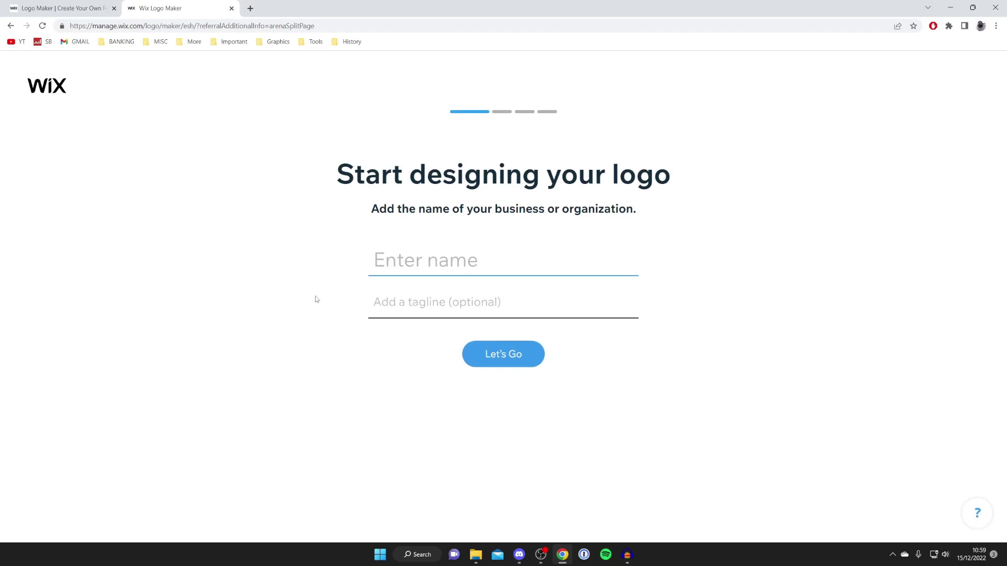
pyautogui.write('GuideRealm')
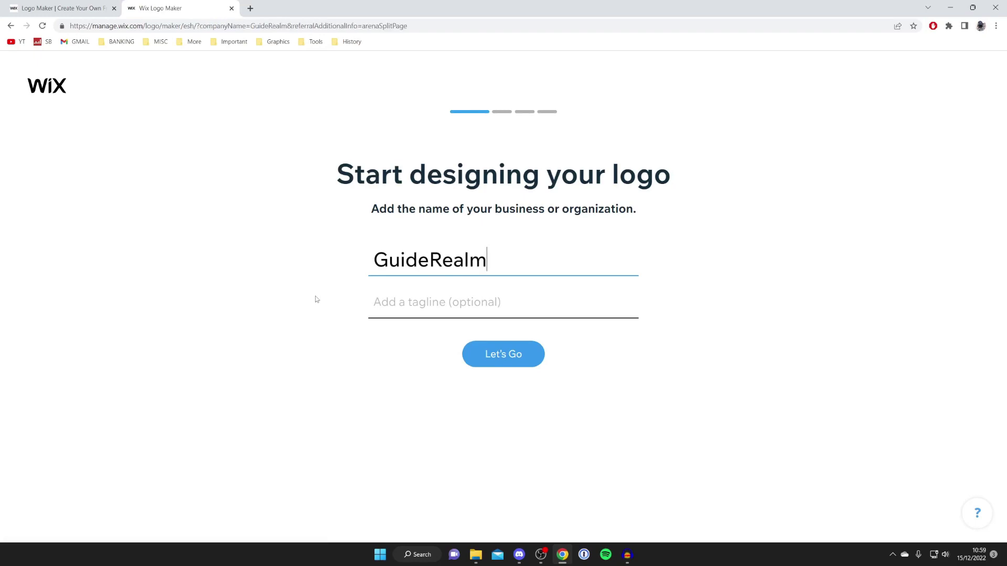
# Submit the GuideRealm name and set the industry to YouTube Site
pyautogui.click(519, 355)
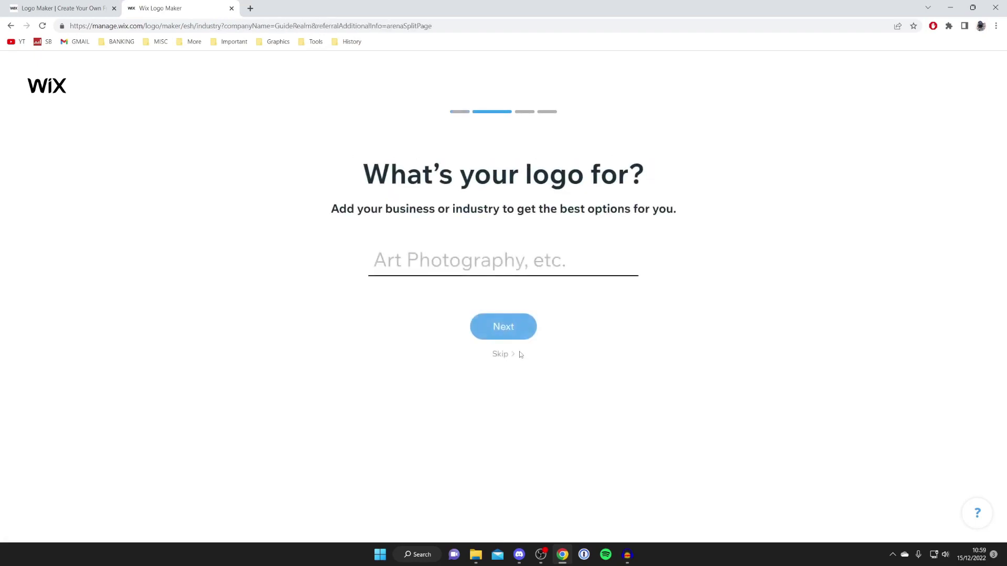
pyautogui.click(473, 262)
pyautogui.write('YouTube profile picture')
pyautogui.click(398, 327)
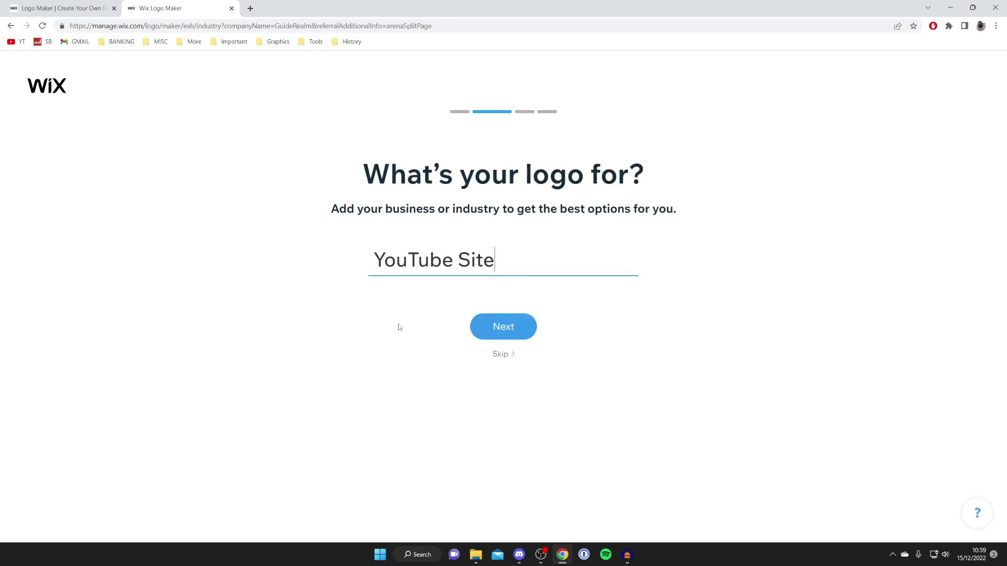
pyautogui.click(499, 329)
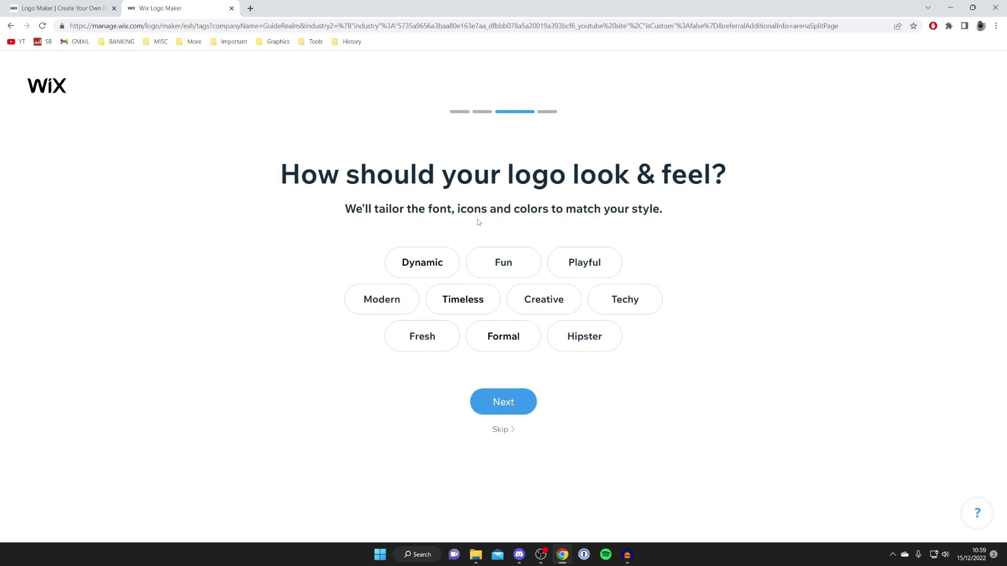
# Select the Dynamic, Modern, Fresh, Techy and Formal logo styles
pyautogui.click(426, 261)
pyautogui.click(390, 303)
pyautogui.click(430, 336)
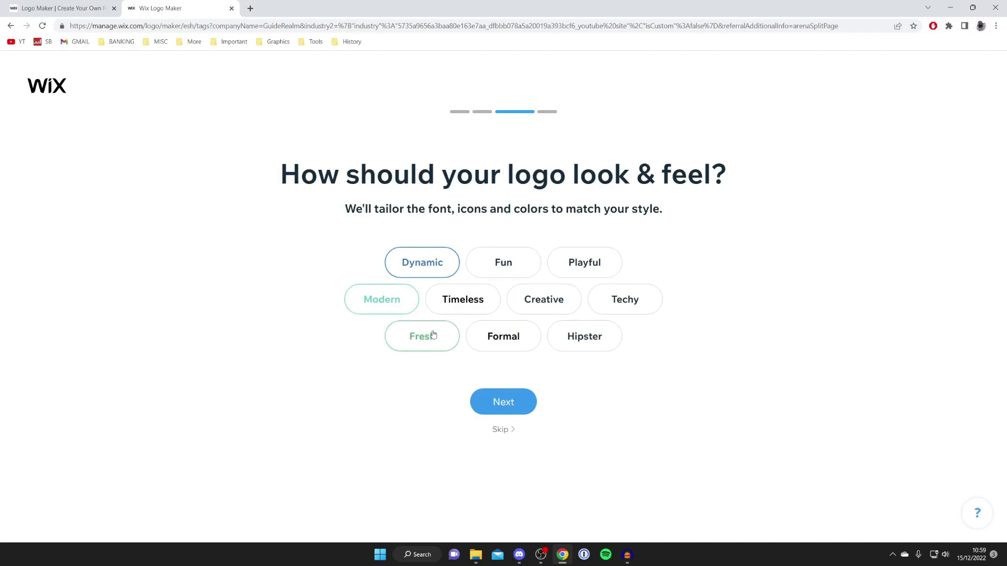
pyautogui.click(621, 305)
pyautogui.click(501, 338)
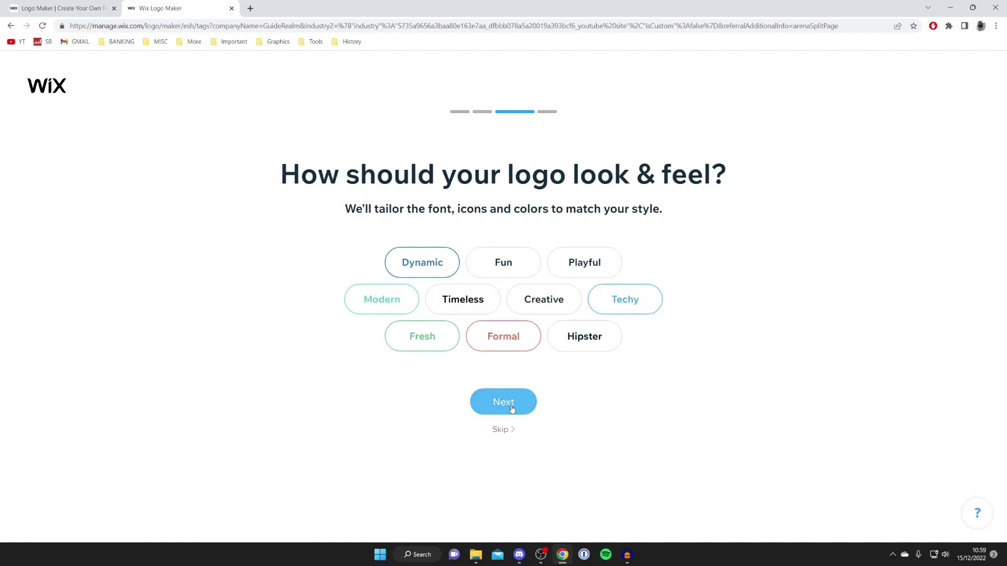
pyautogui.click(508, 405)
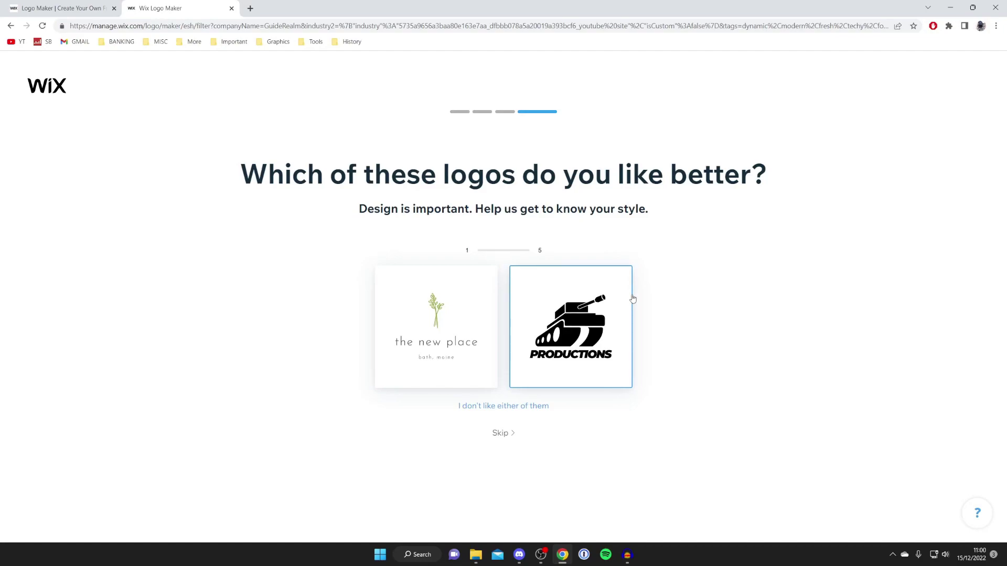
# Prefer the PRODUCTIONS, SalesCurve and StreamRig logos in the comparison rounds
pyautogui.click(549, 326)
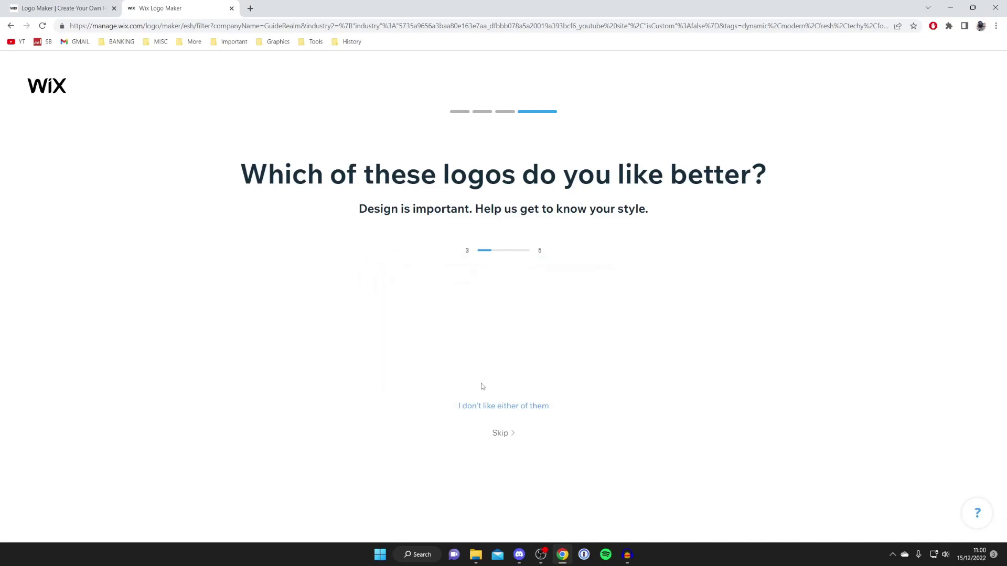
pyautogui.click(575, 338)
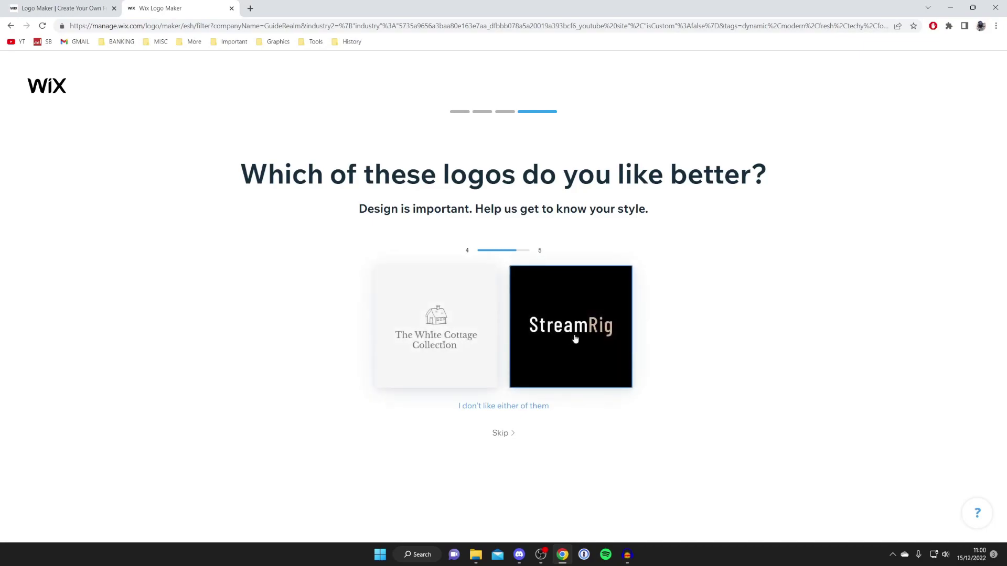
pyautogui.click(574, 338)
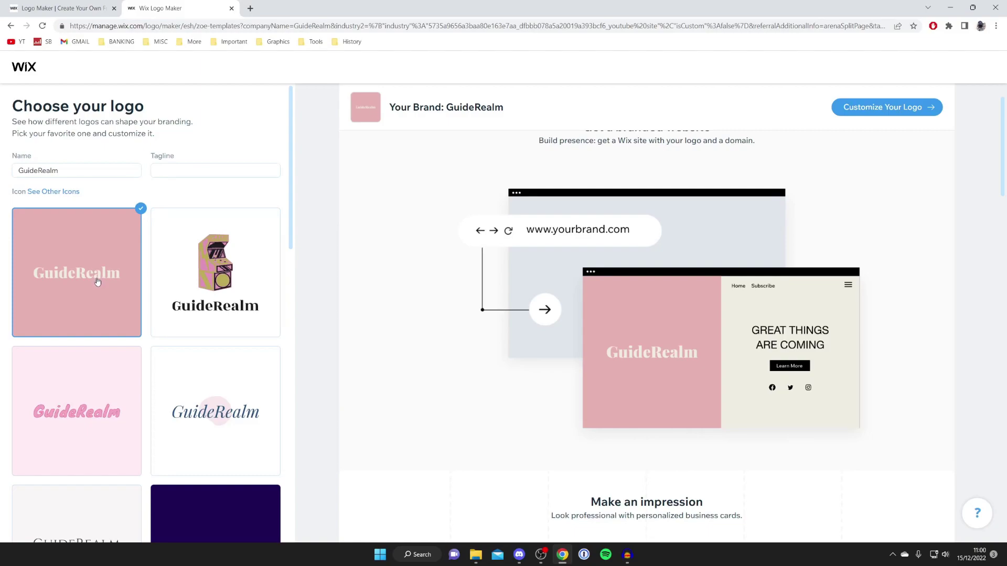
# Scroll through the logo designs and select the green leaf GuideRealm logo
pyautogui.scroll(-9, 97, 278)
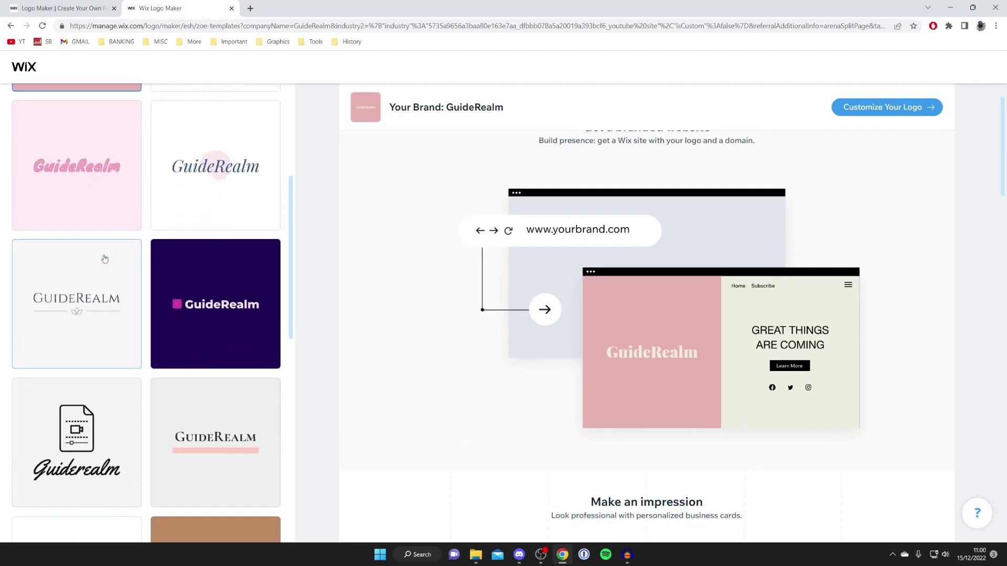
pyautogui.scroll(-5, 104, 266)
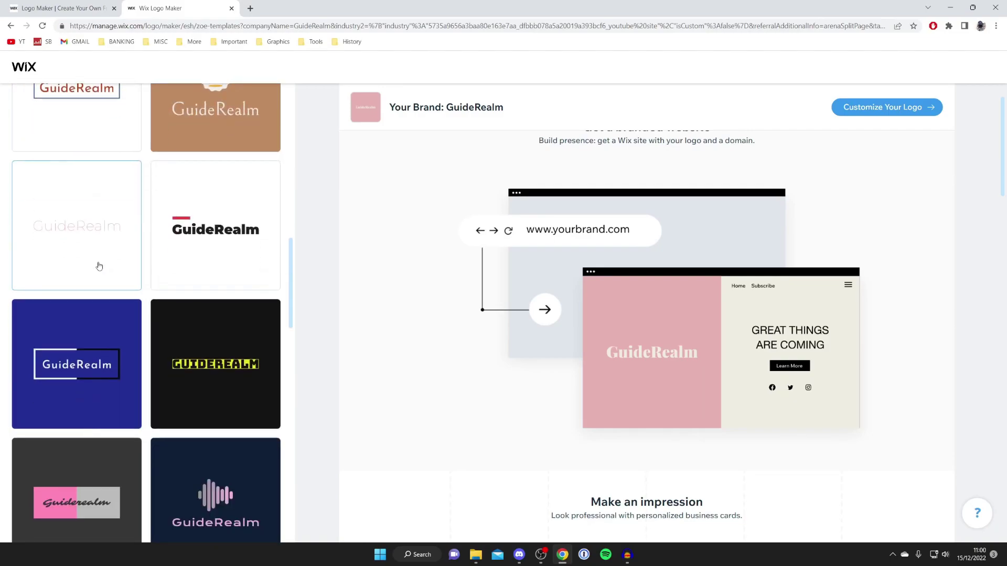
pyautogui.scroll(-6, 100, 267)
pyautogui.scroll(-2, 99, 268)
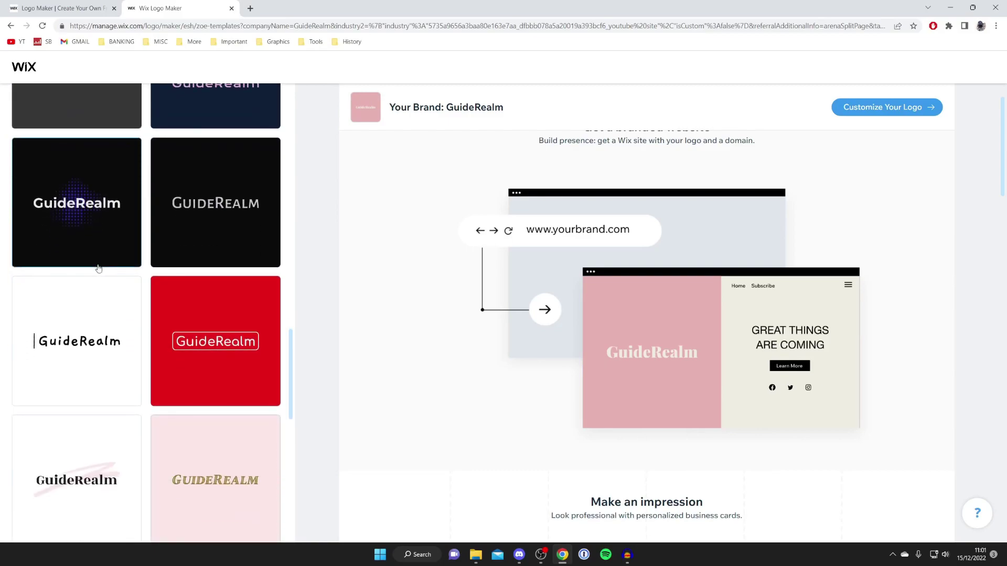
pyautogui.scroll(-10, 98, 268)
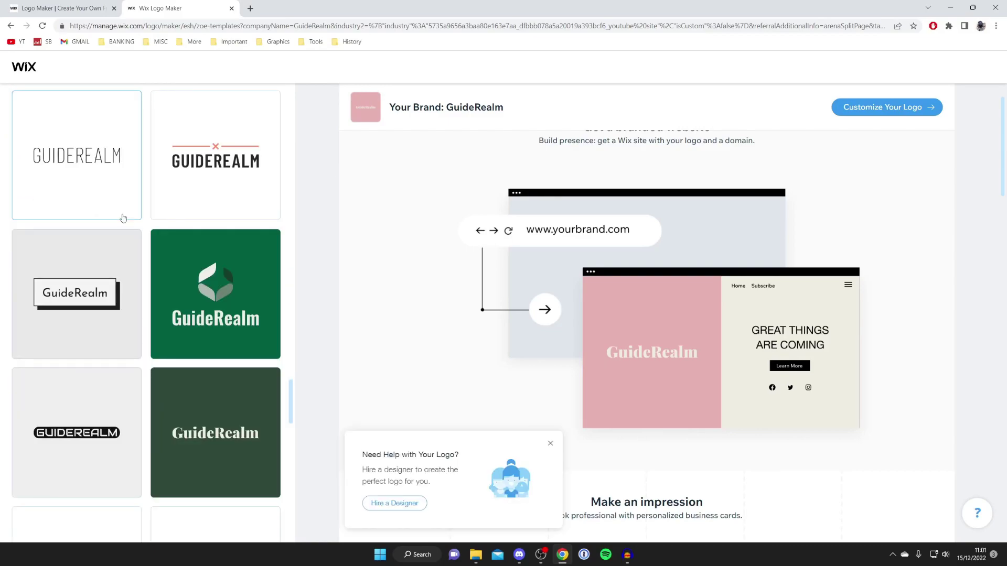
pyautogui.click(234, 289)
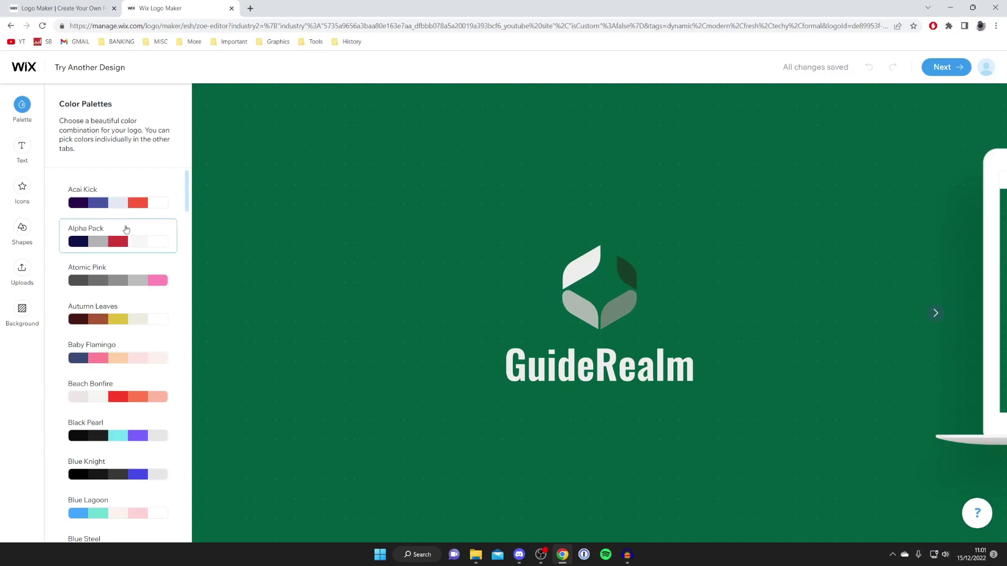
# Try Acai Kick and Baby Flamingo palettes, settle on Beach Bonfire, then continue
pyautogui.click(122, 203)
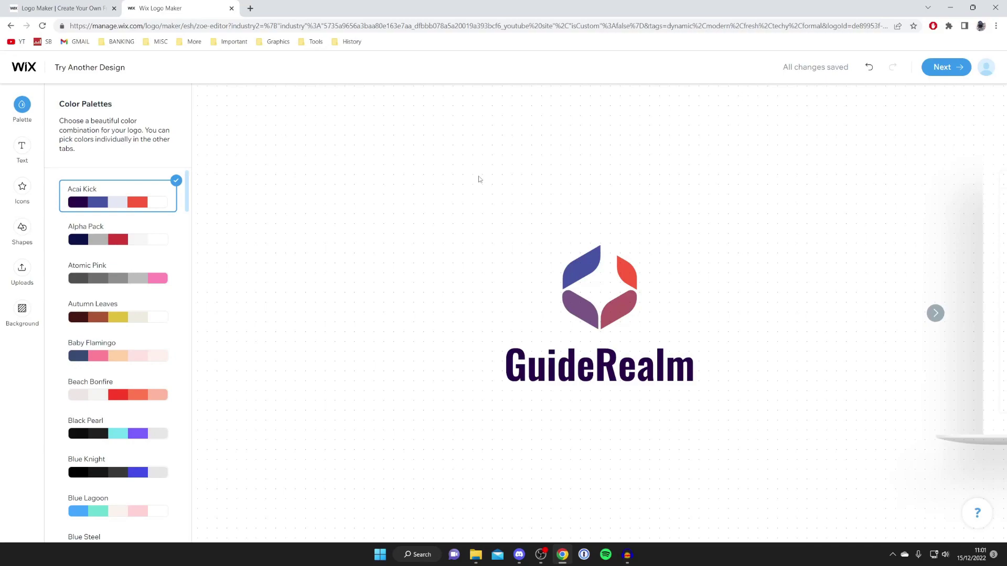
pyautogui.click(113, 380)
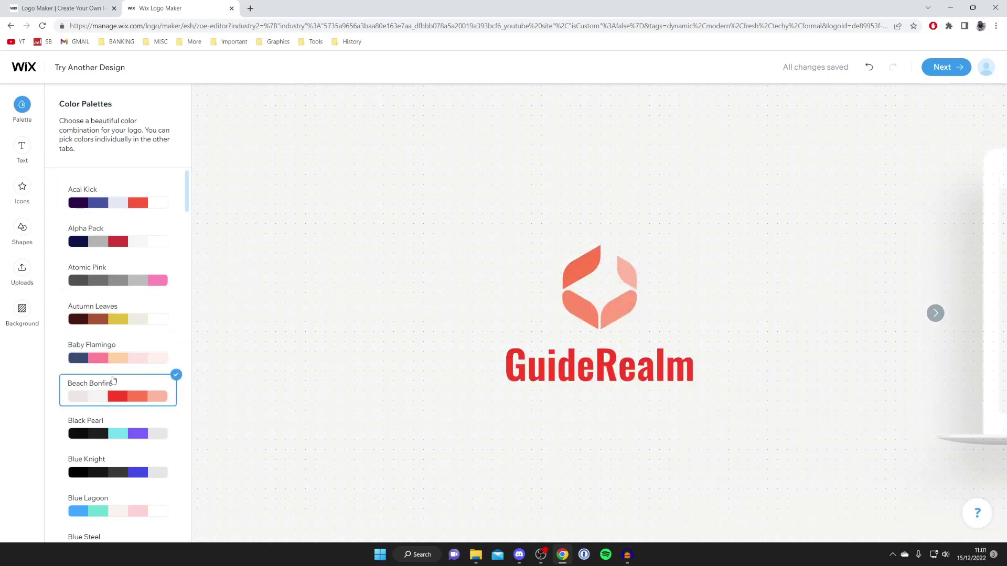
pyautogui.scroll(-1, 108, 385)
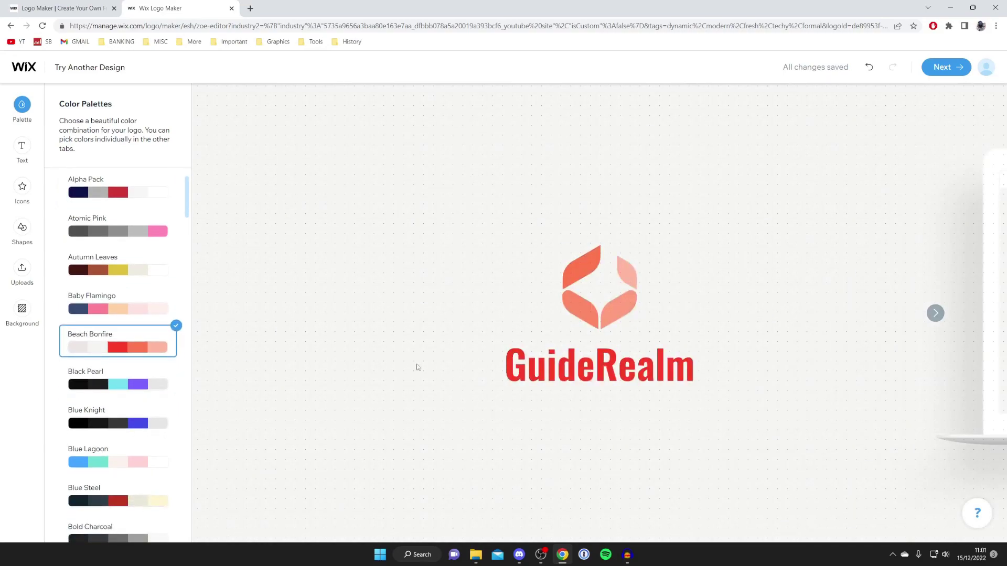
pyautogui.click(107, 312)
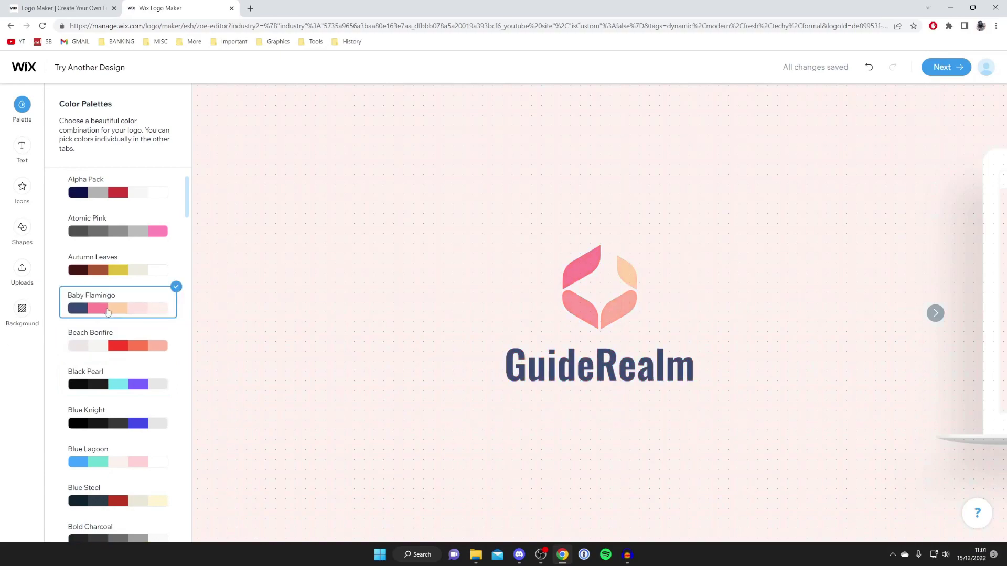
pyautogui.click(108, 336)
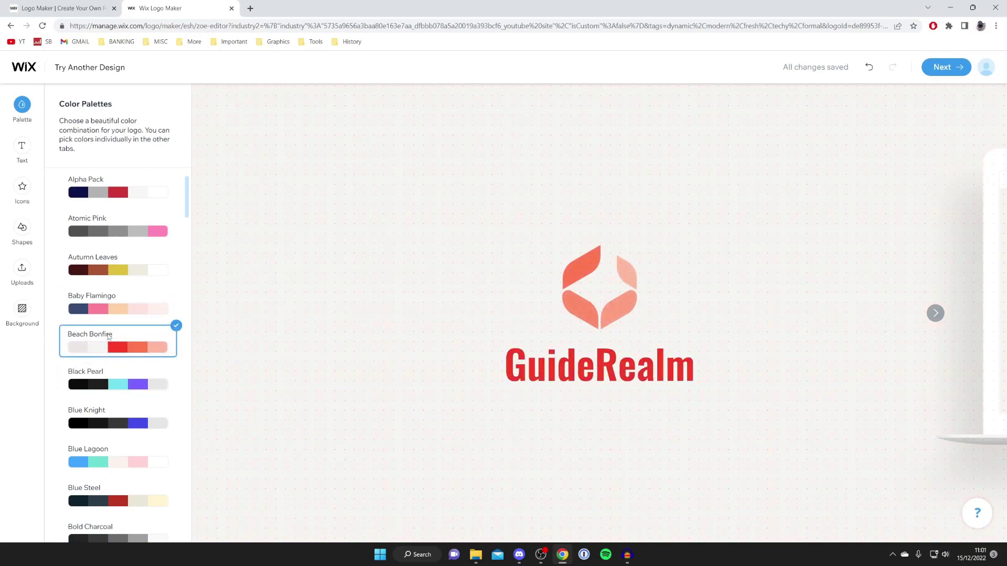
pyautogui.scroll(-2, 108, 337)
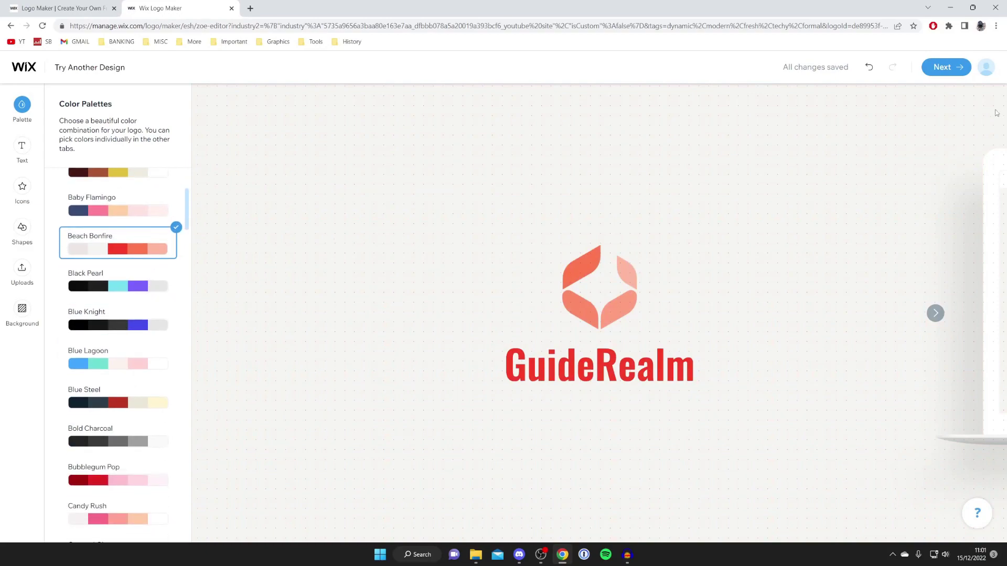
pyautogui.click(943, 66)
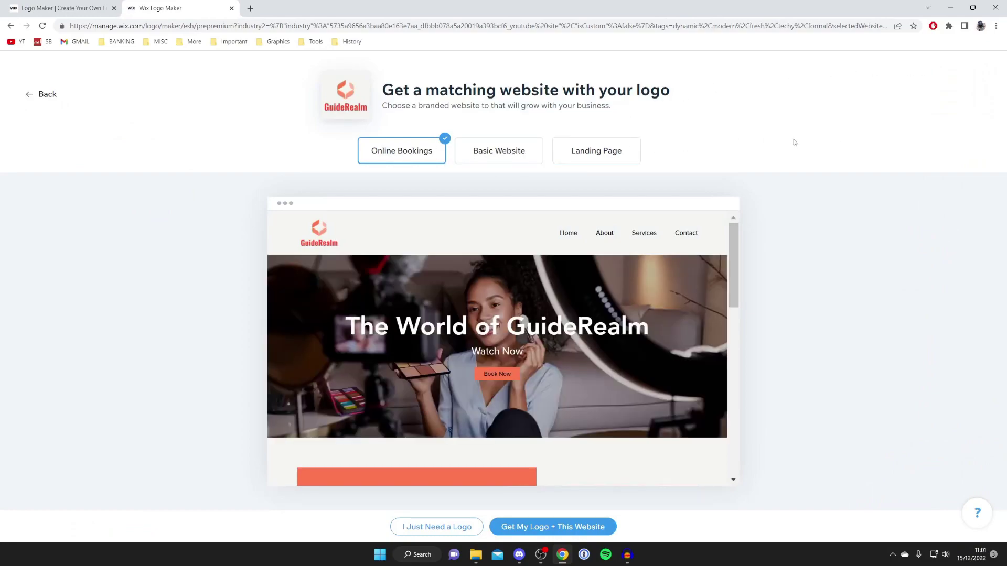
# Skip the website offer, download the free logo sample, and open Free_Sample_By_Wix.jfif
pyautogui.click(427, 526)
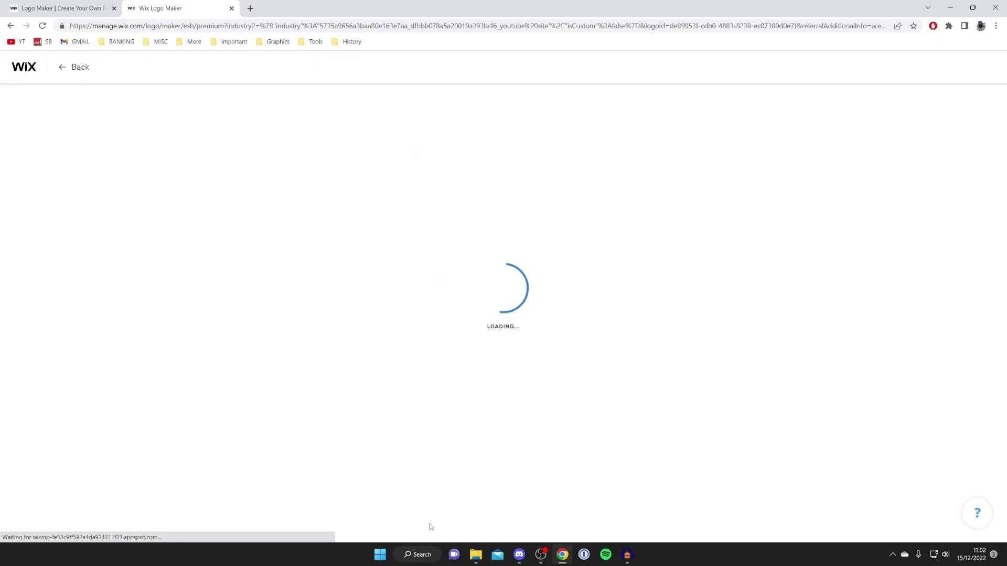
pyautogui.scroll(-5, 523, 183)
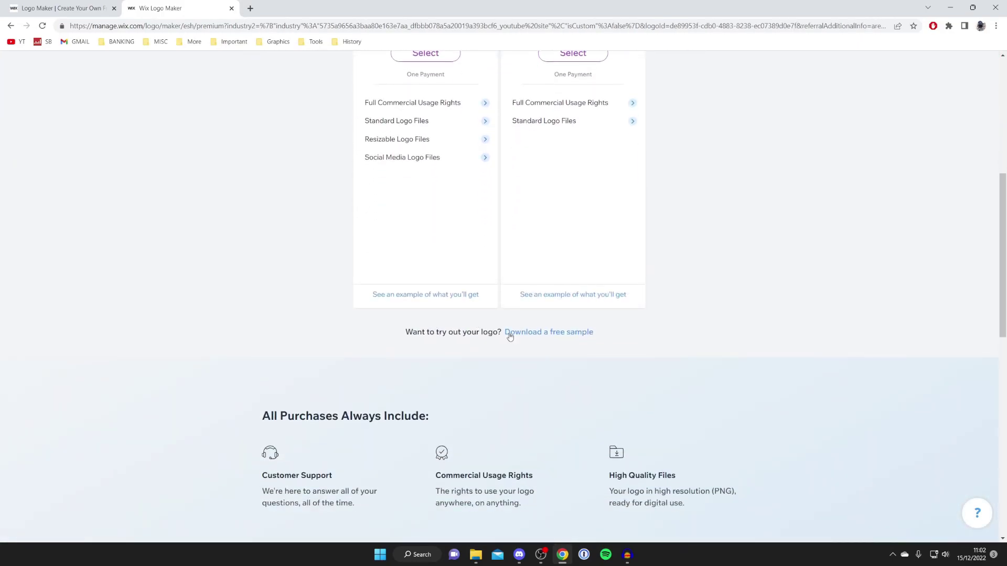
pyautogui.click(563, 336)
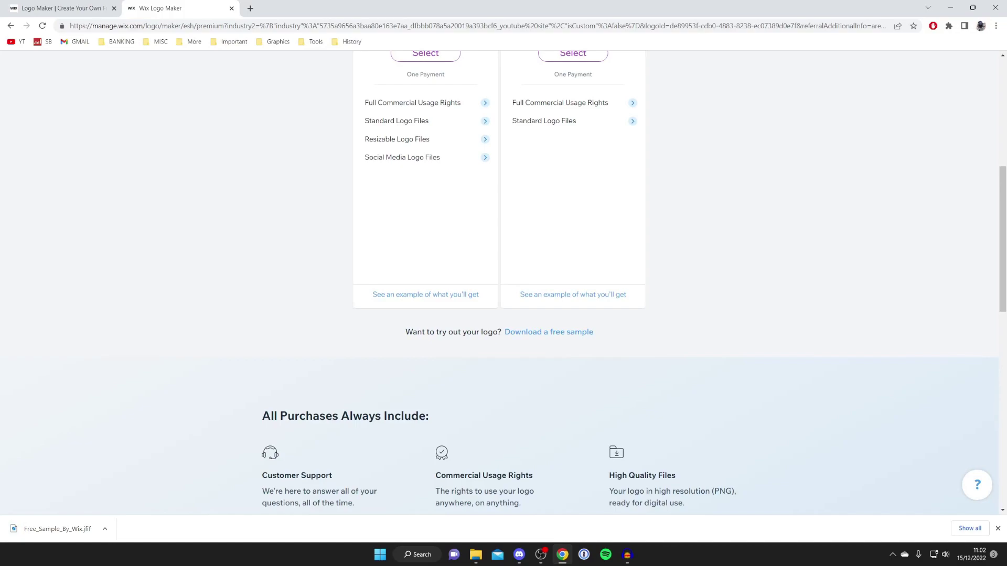
pyautogui.click(68, 519)
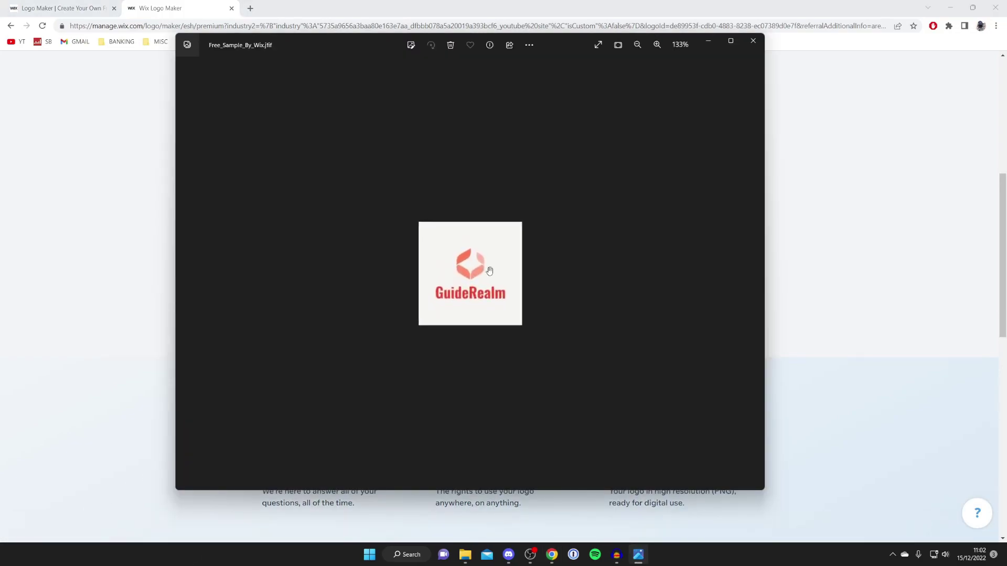